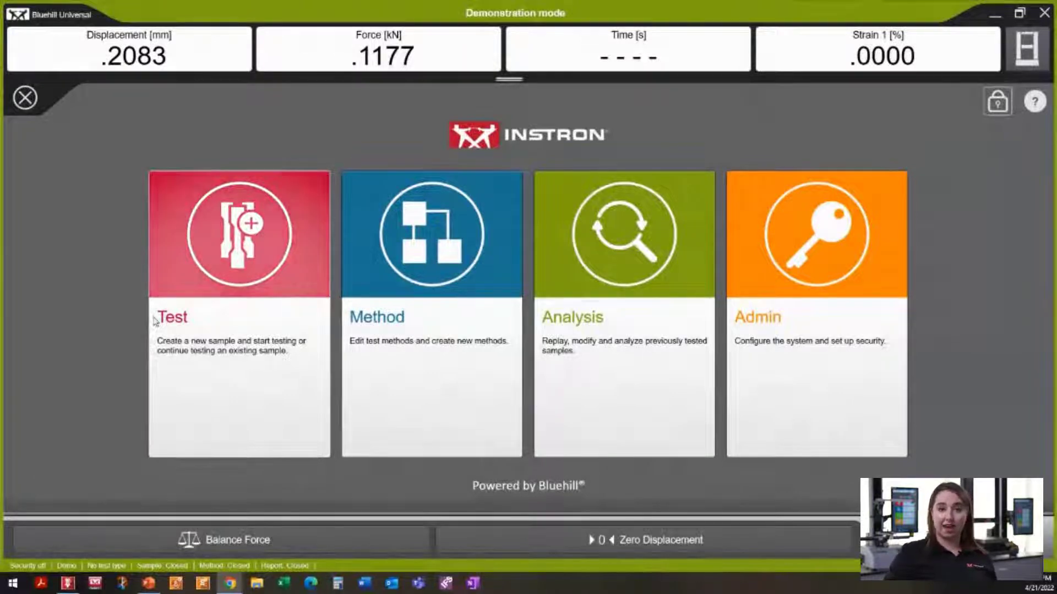
# Step: Look through the Test and Method areas, returning to the home screen each time
pyautogui.click(221, 349)
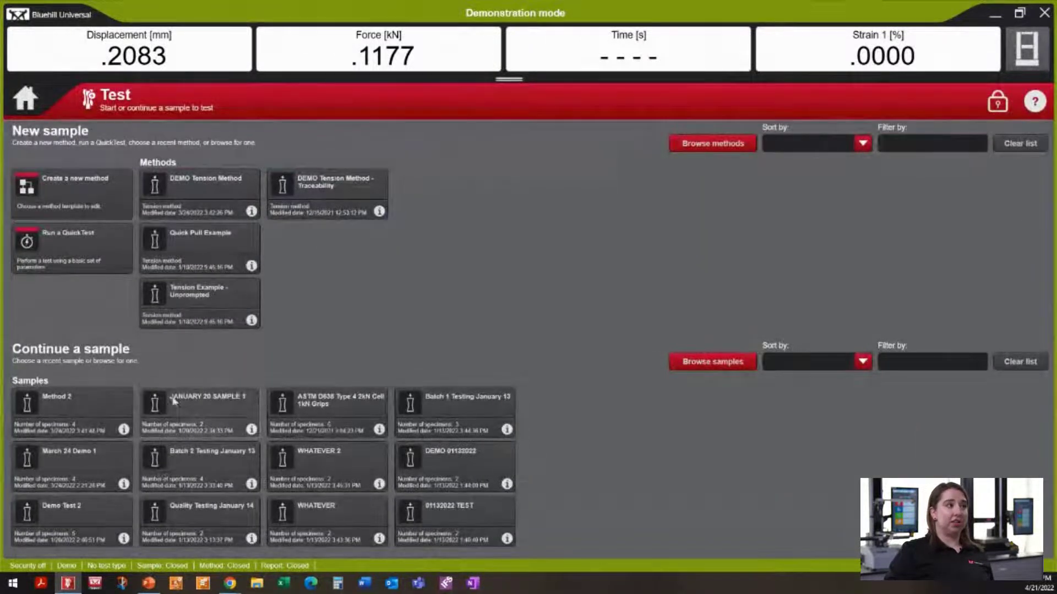
pyautogui.click(25, 99)
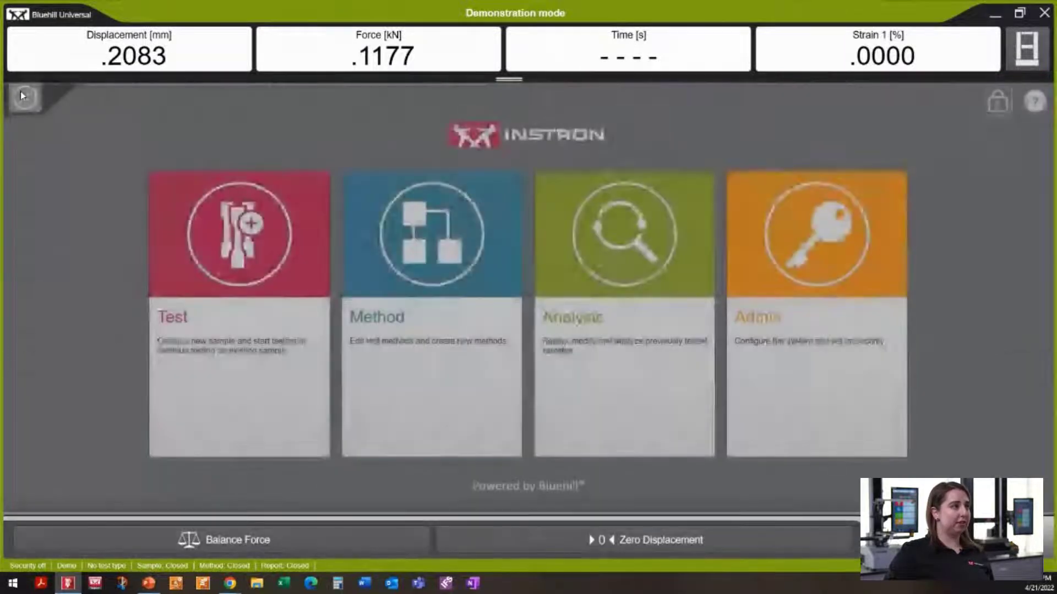
pyautogui.click(397, 356)
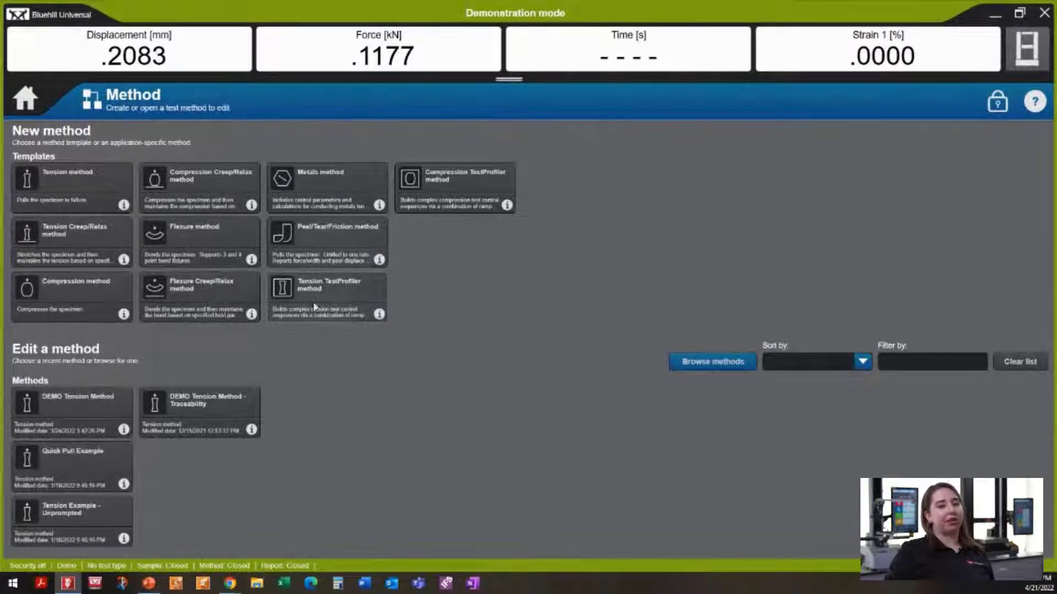
pyautogui.click(25, 98)
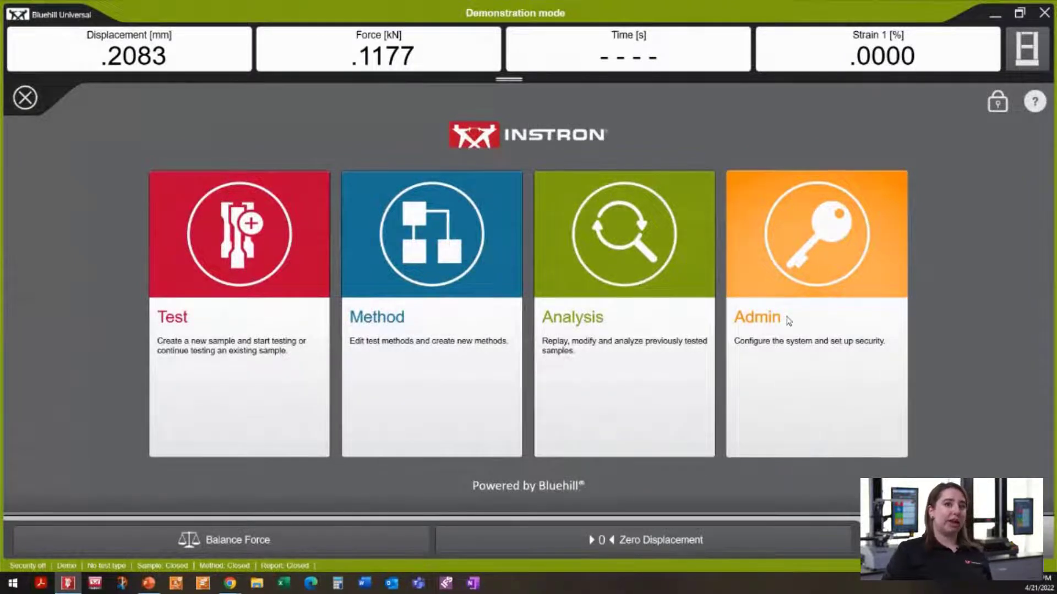
# Step: Change the security type to Bluehill in the Admin security settings
pyautogui.click(788, 320)
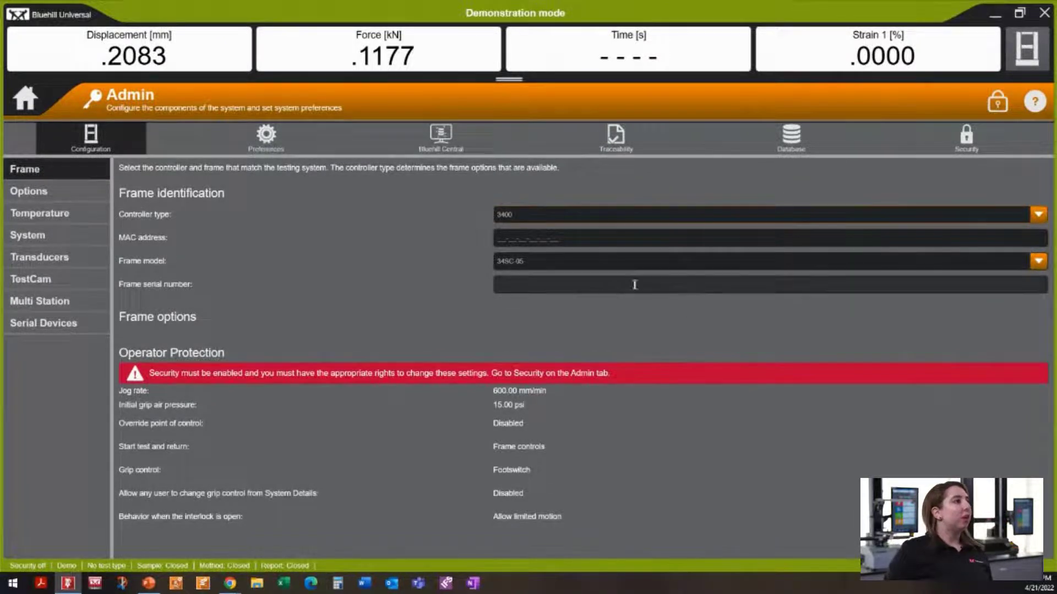
pyautogui.click(966, 148)
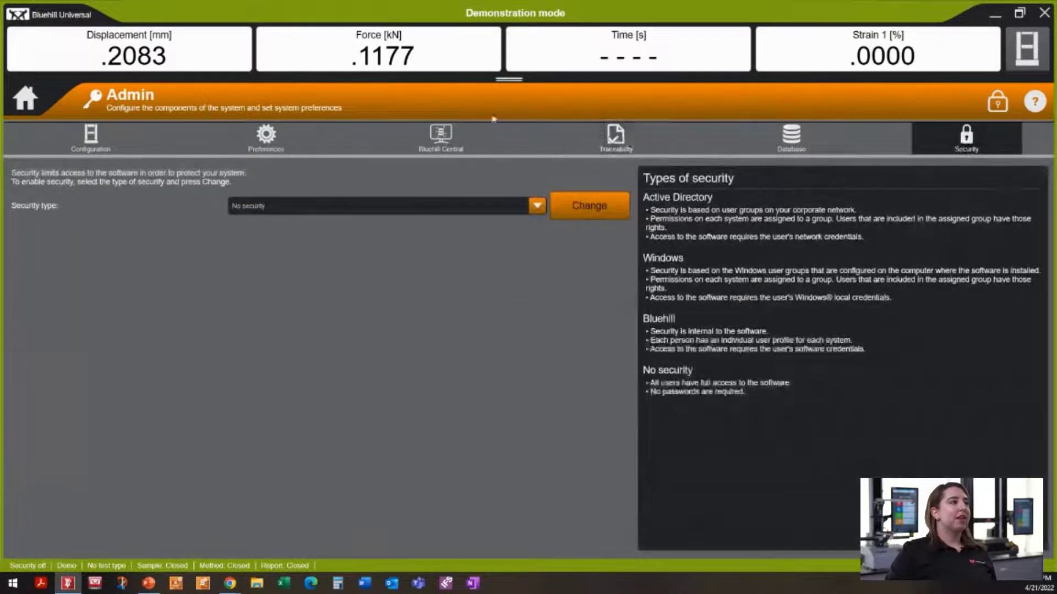
pyautogui.click(275, 208)
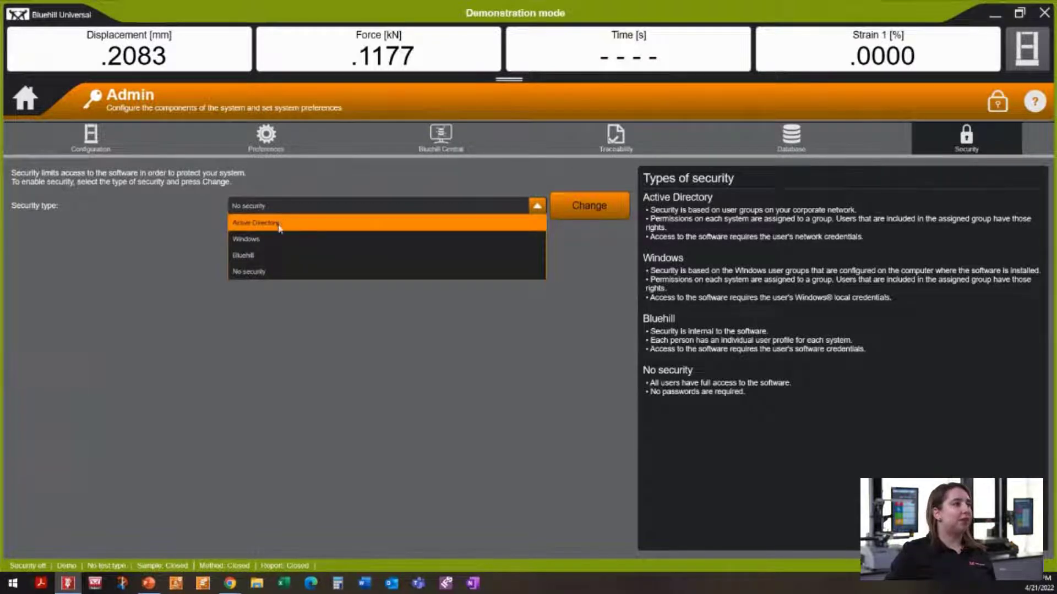
pyautogui.click(253, 257)
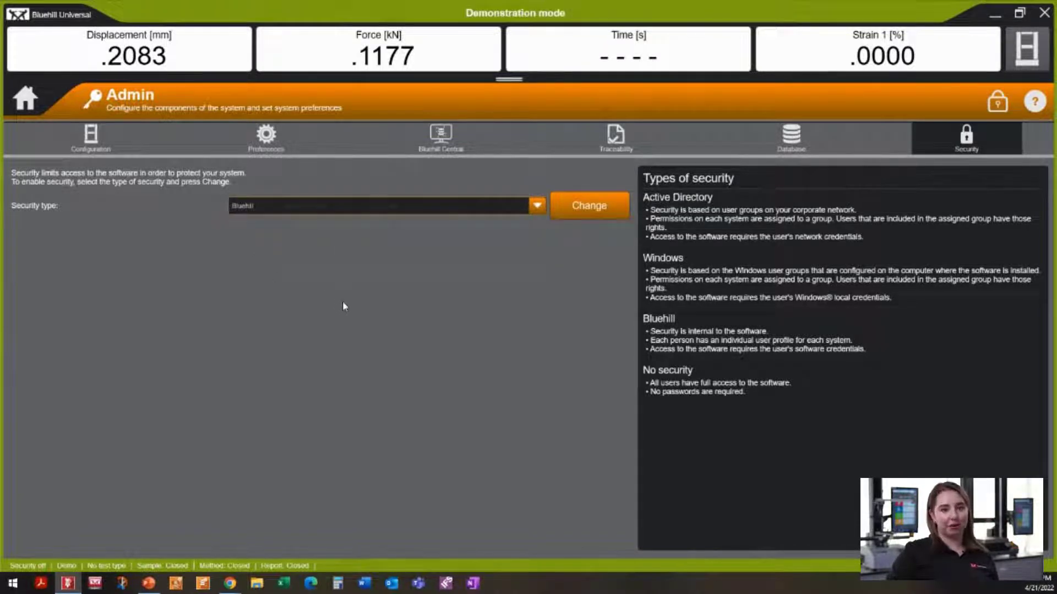
pyautogui.click(575, 208)
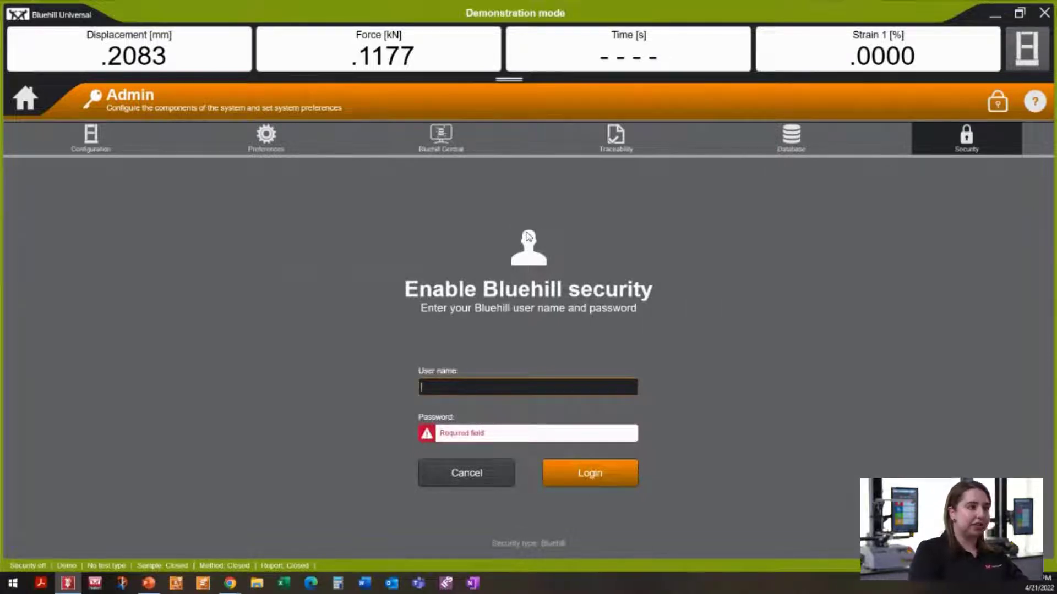
# Step: Sign in with the demo administrator's user name and password to turn on Bluehill security
pyautogui.write('ASHLEIGH')
pyautogui.press('Tab')
pyautogui.write('*******')
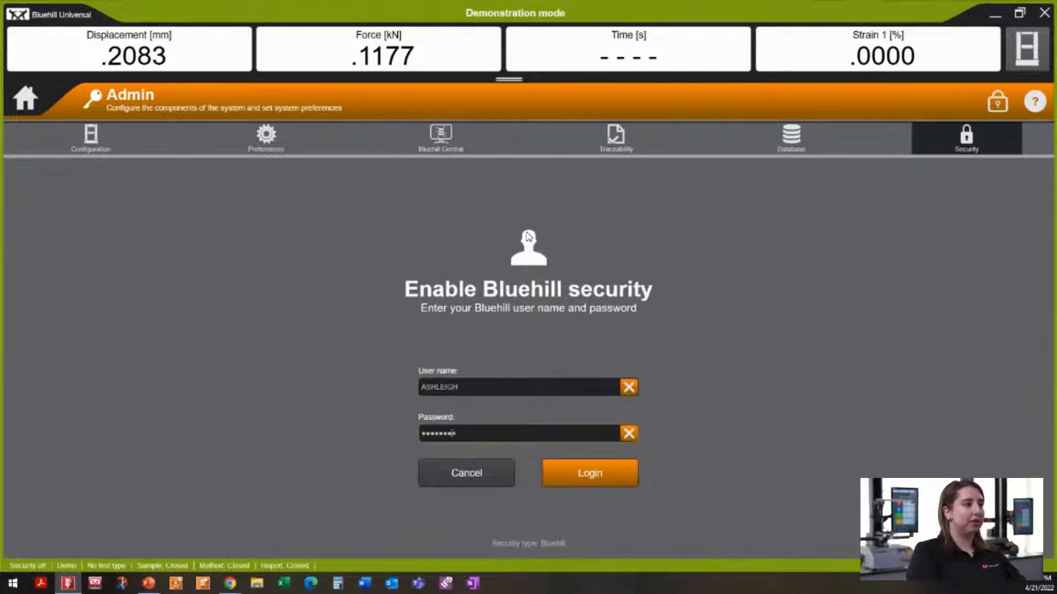
pyautogui.click(580, 466)
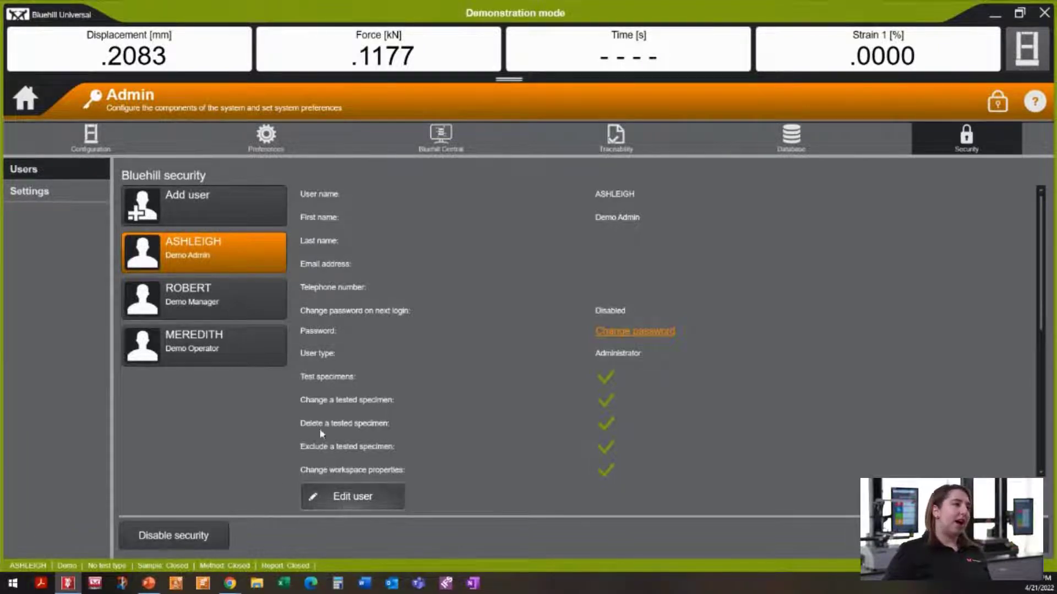
# Step: Re-save the administrator's details unchanged, then review the demo manager's permissions list
pyautogui.click(337, 493)
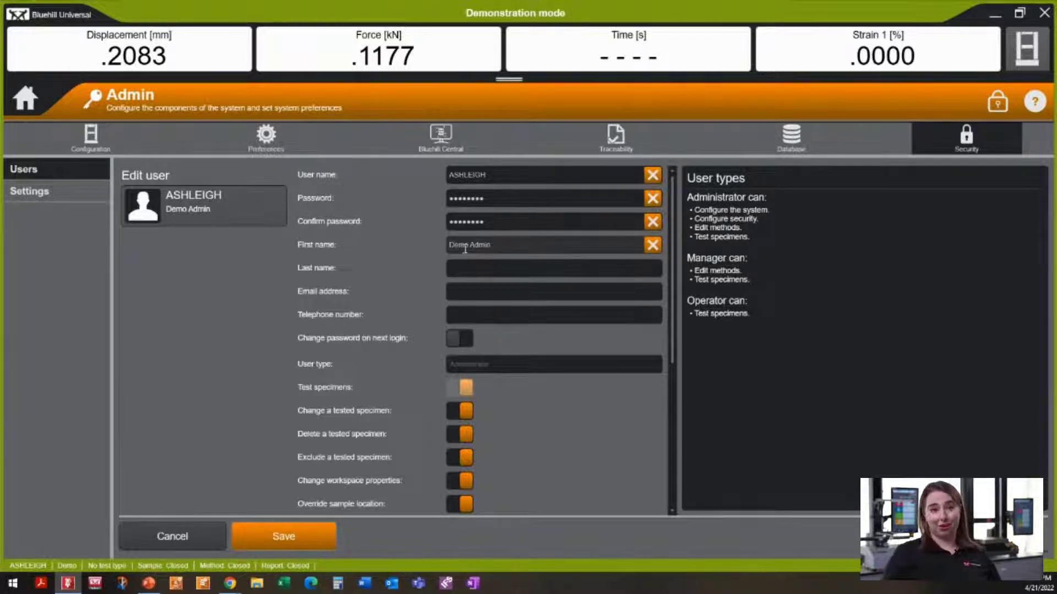
pyautogui.click(263, 541)
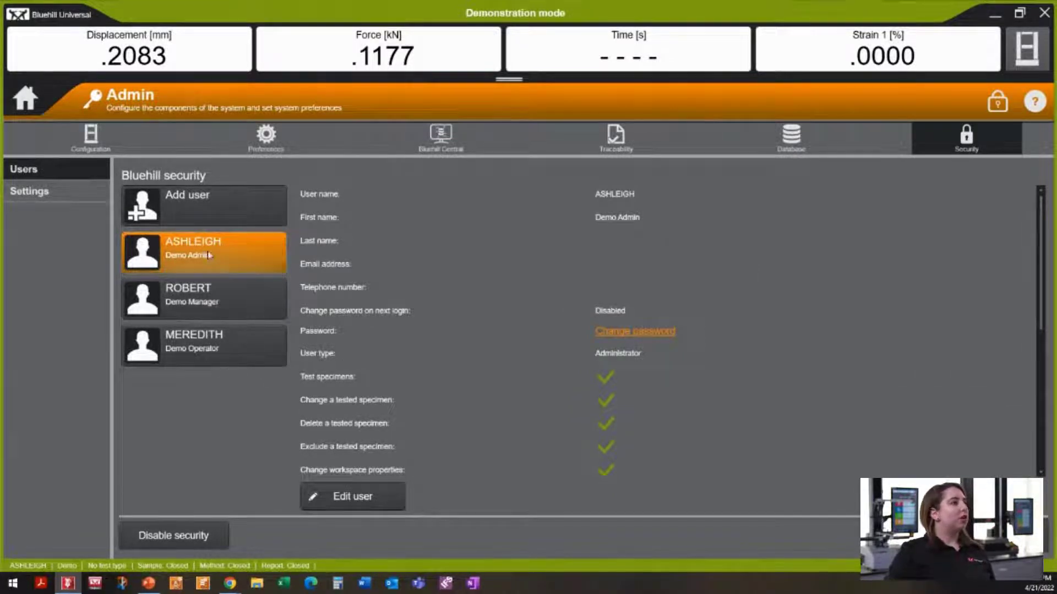
pyautogui.scroll(-1, 748, 401)
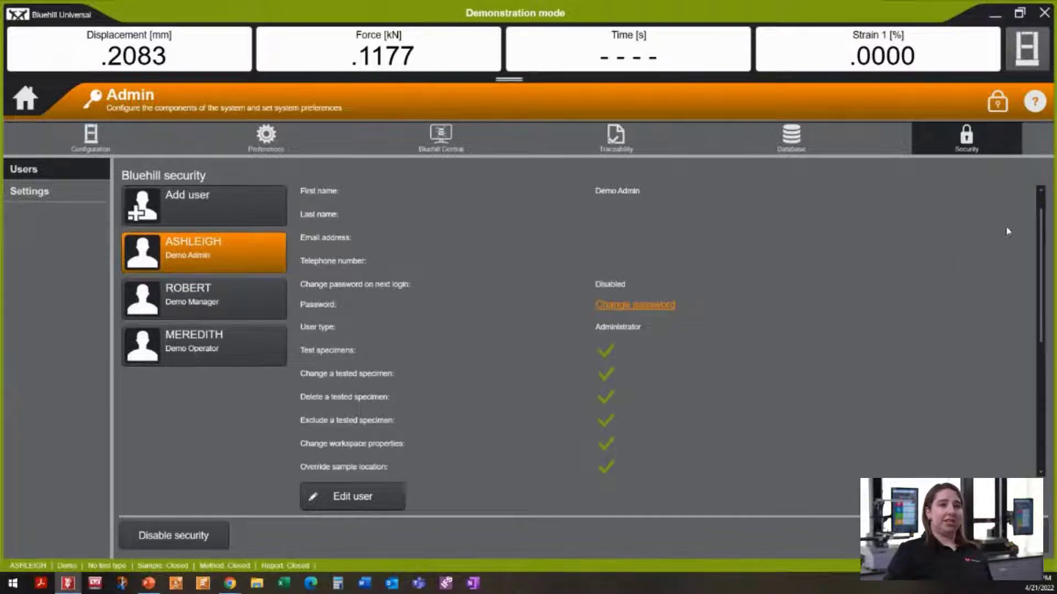
pyautogui.moveTo(1039, 237); pyautogui.dragTo(1039, 300)
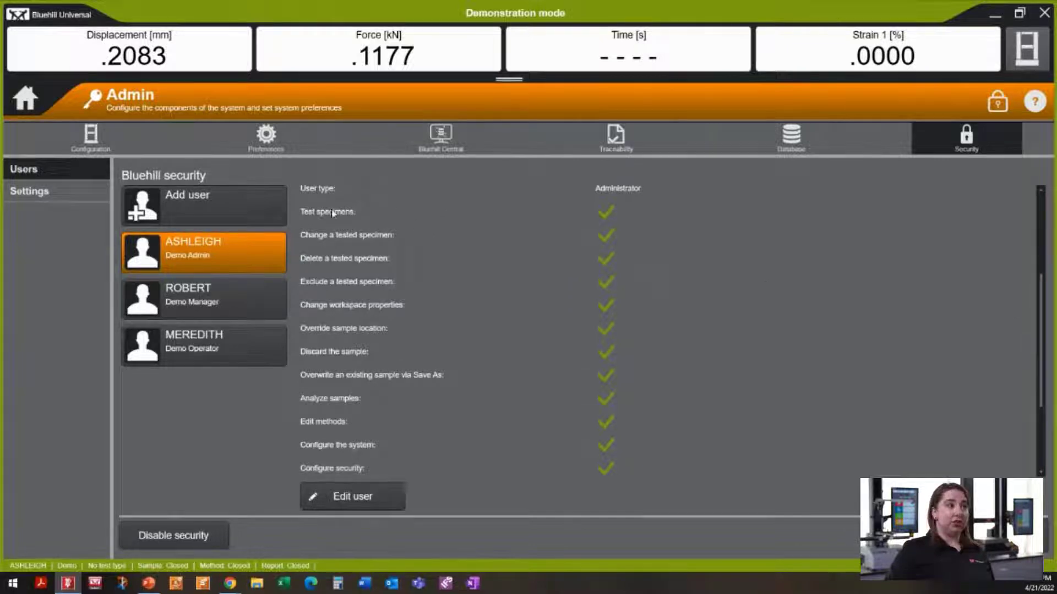
pyautogui.scroll(-2, 431, 297)
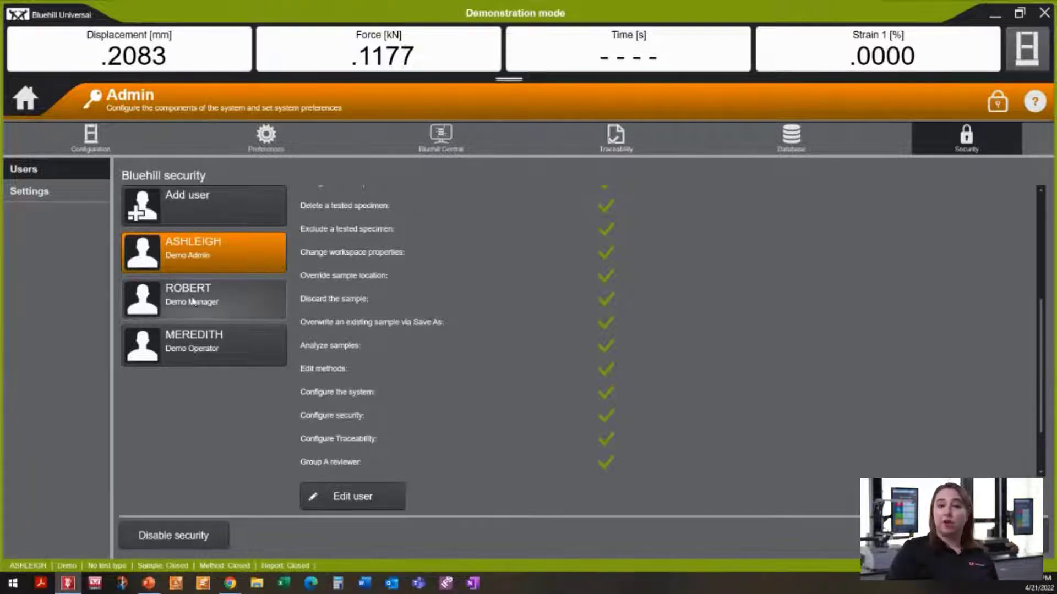
pyautogui.click(223, 308)
pyautogui.scroll(-5, 426, 353)
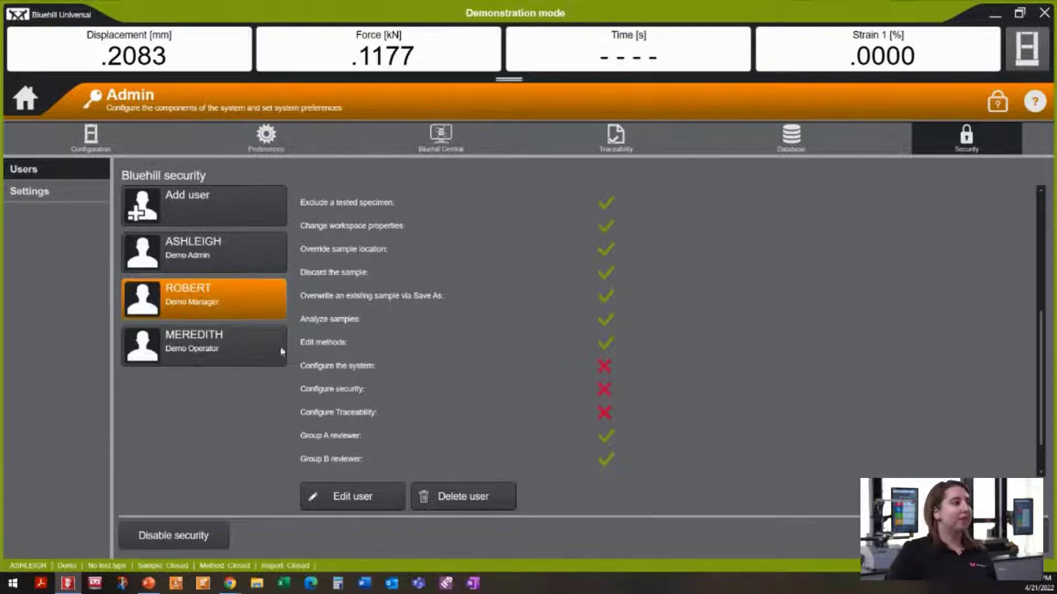
# Step: Open the demo operator's user card and scroll through its Operator permissions
pyautogui.click(201, 344)
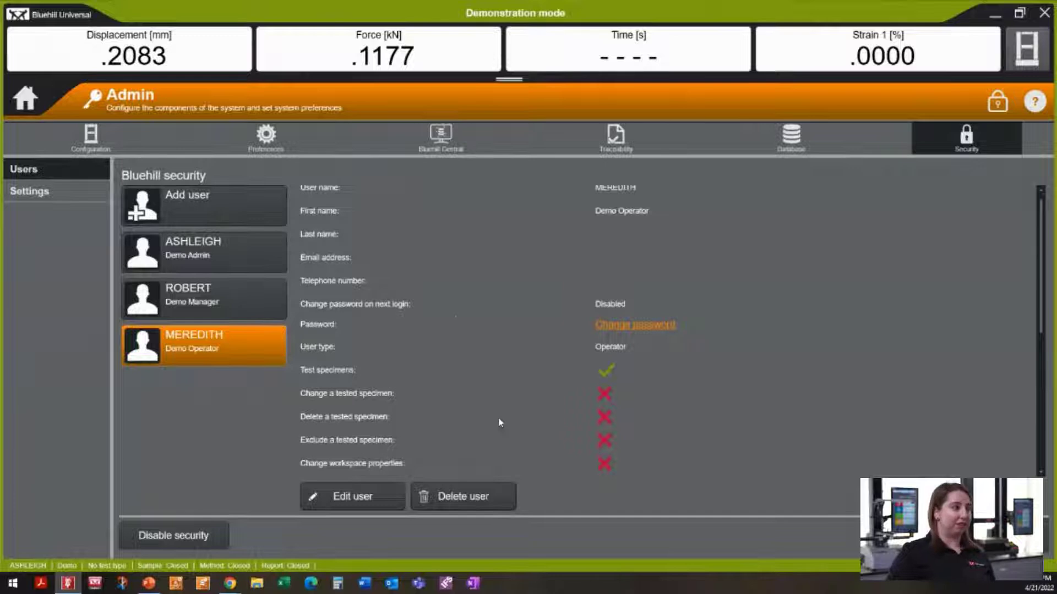
pyautogui.scroll(-1, 452, 314)
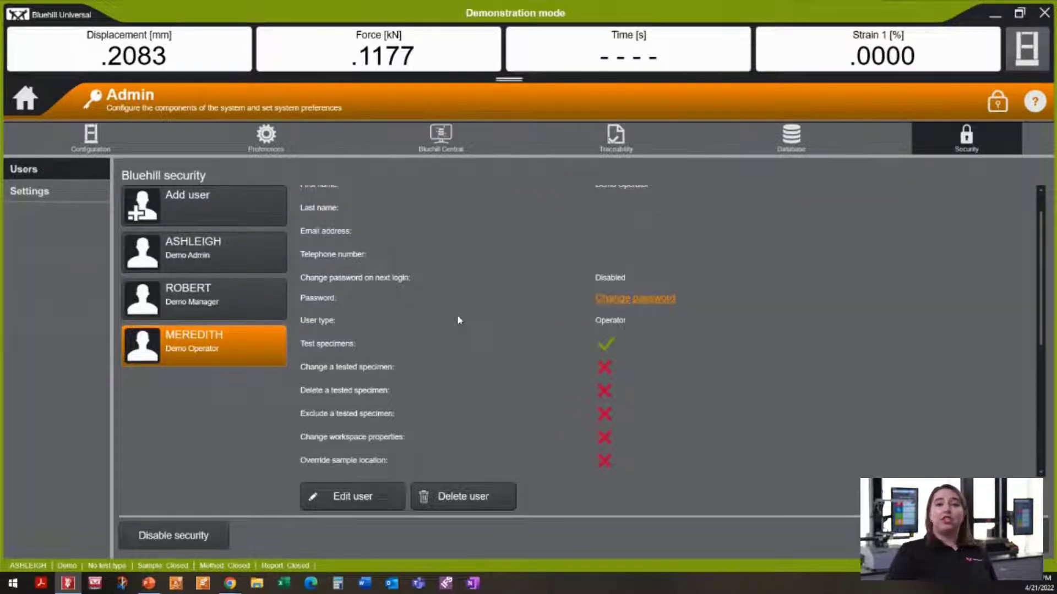
# Step: Grant the demo operator Delete and Exclude tested specimen permissions and save
pyautogui.click(359, 504)
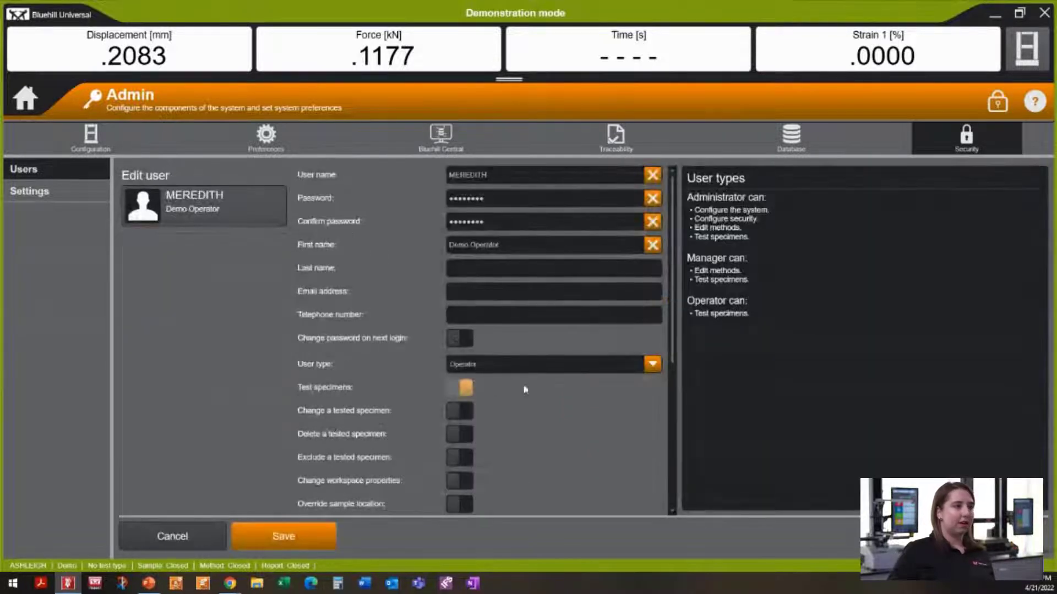
pyautogui.scroll(-2, 527, 366)
pyautogui.click(454, 356)
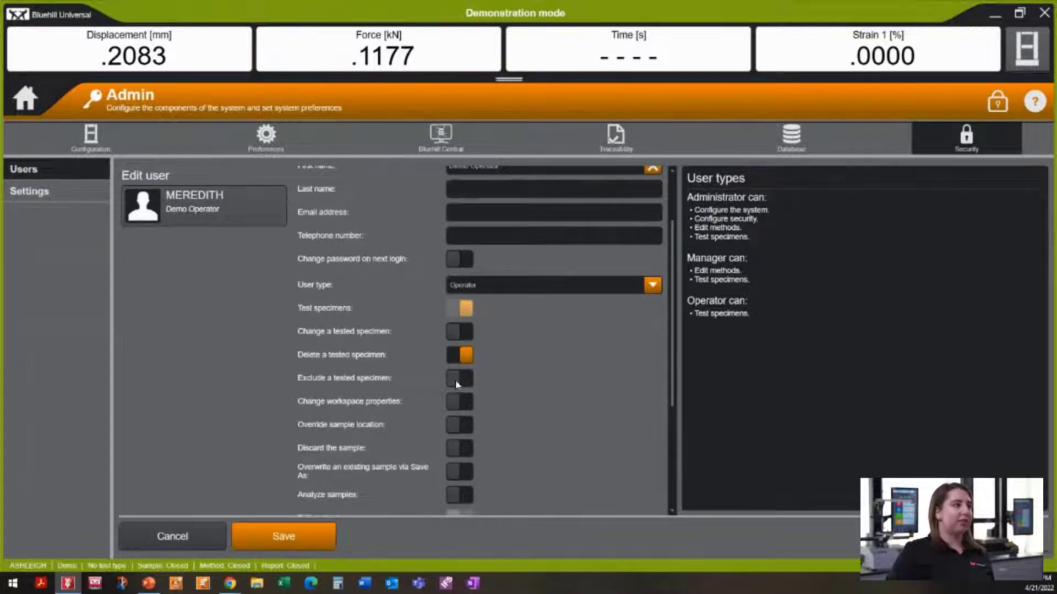
pyautogui.click(455, 379)
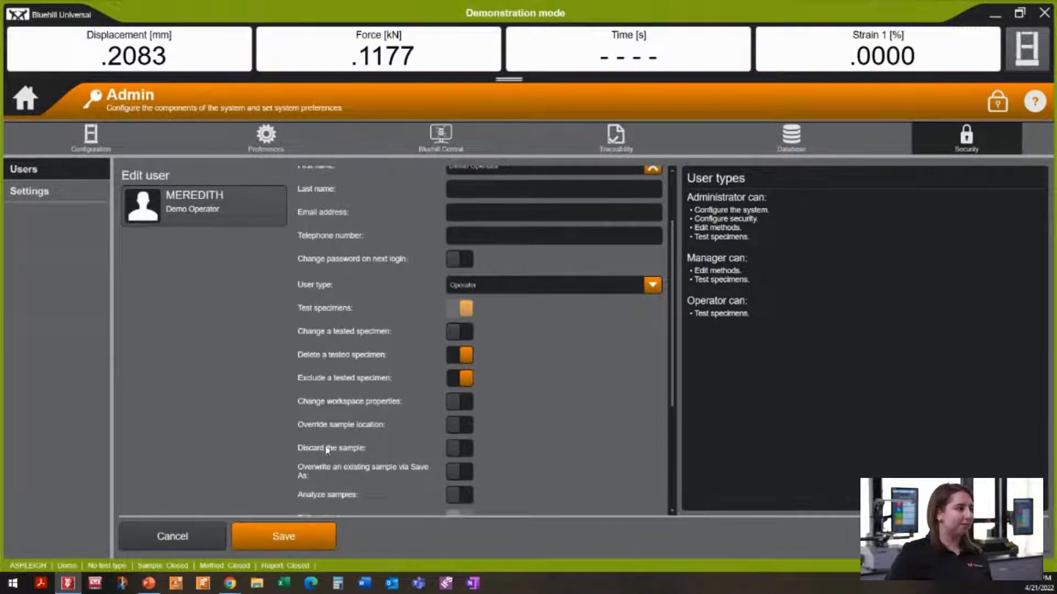
pyautogui.click(321, 547)
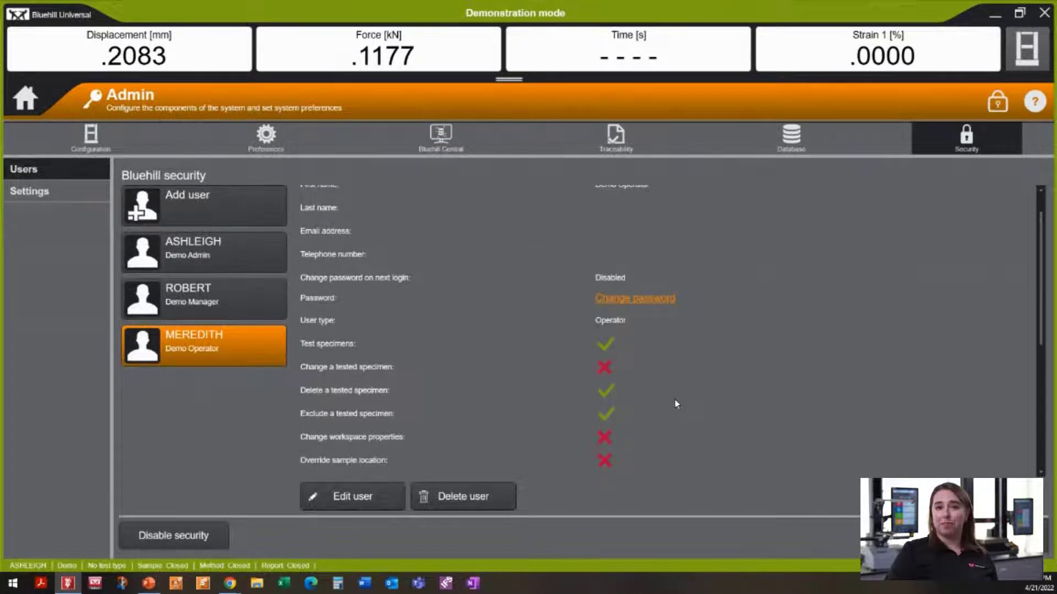
# Step: Add a new user named charlie, entering a password and its confirmation
pyautogui.click(259, 207)
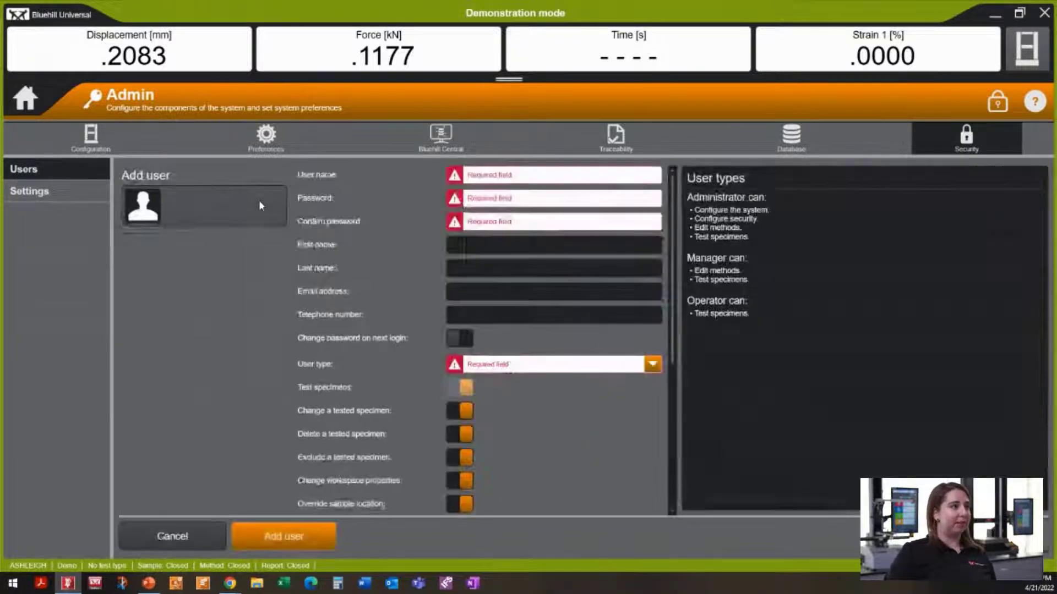
pyautogui.click(553, 177)
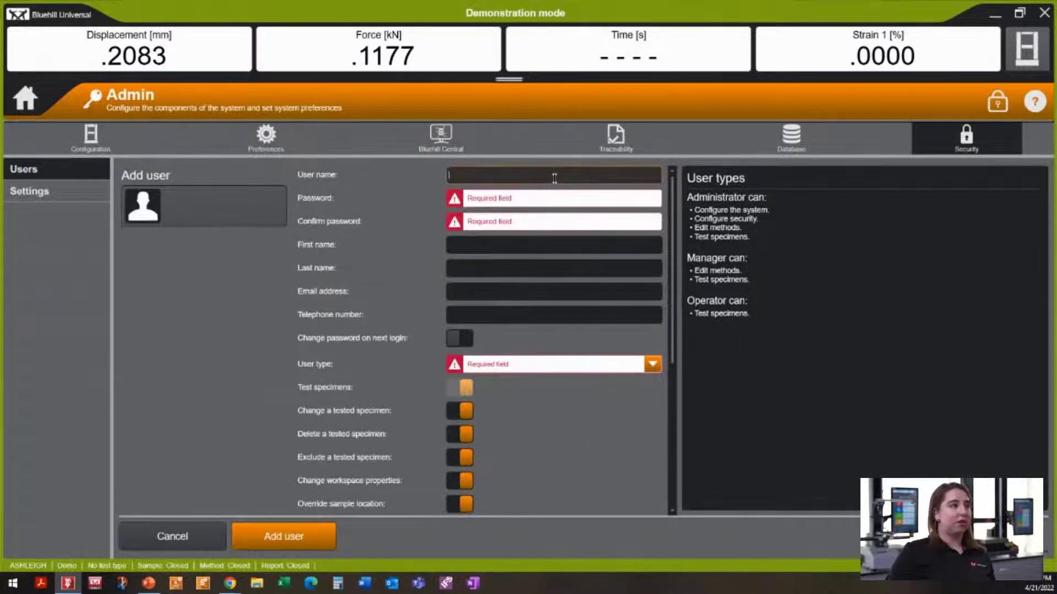
pyautogui.write('charlie')
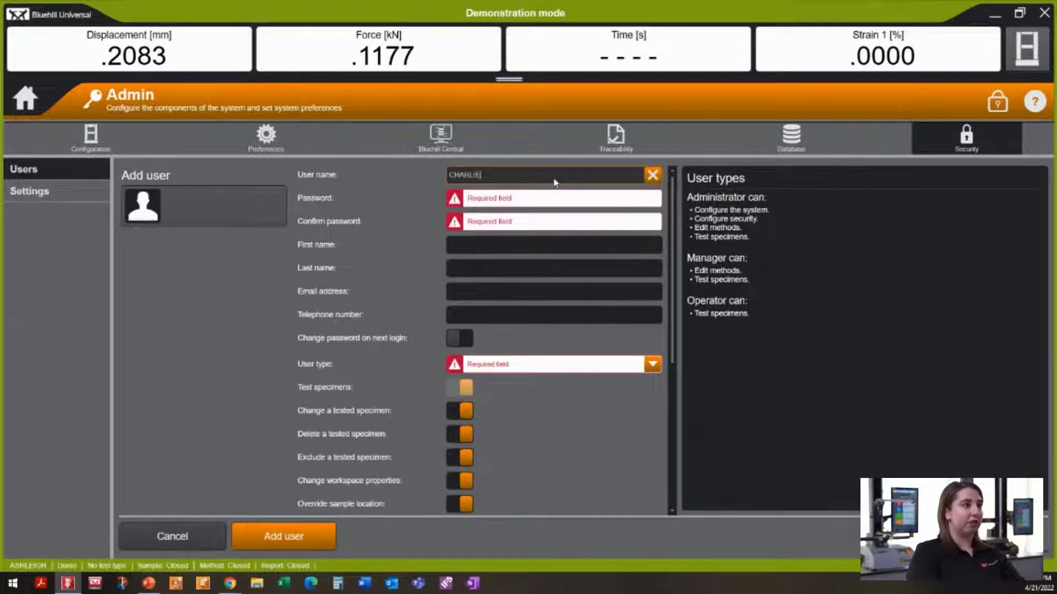
pyautogui.press('Tab')
pyautogui.write('*****')
pyautogui.press('BackSpace')
pyautogui.press('BackSpace')
pyautogui.press('BackSpace')
pyautogui.press('BackSpace')
pyautogui.press('BackSpace')
pyautogui.write('*******')
pyautogui.press('Tab')
pyautogui.write('*')
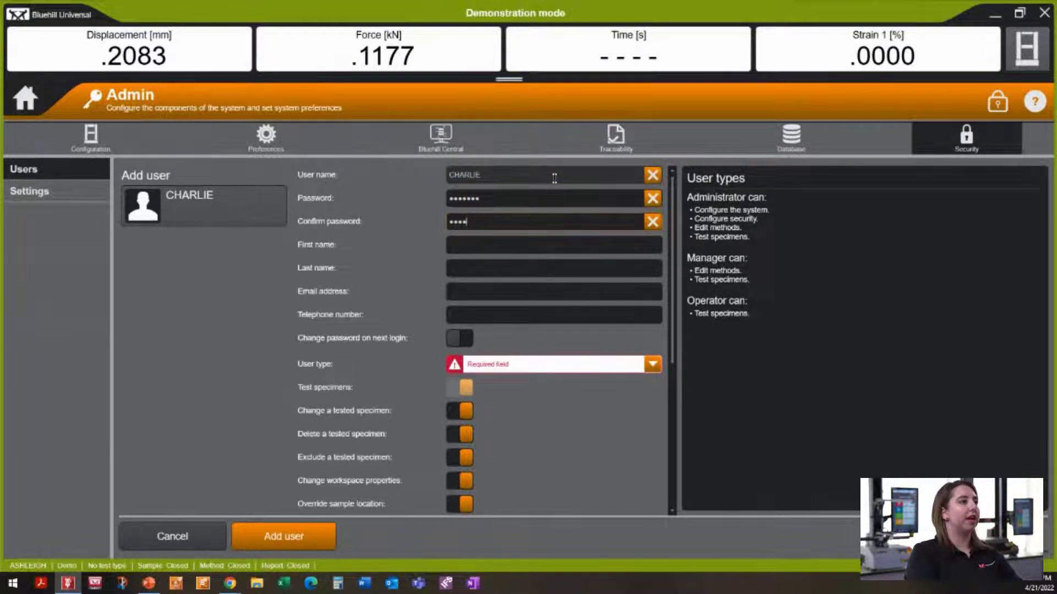
pyautogui.scroll(-2, 498, 246)
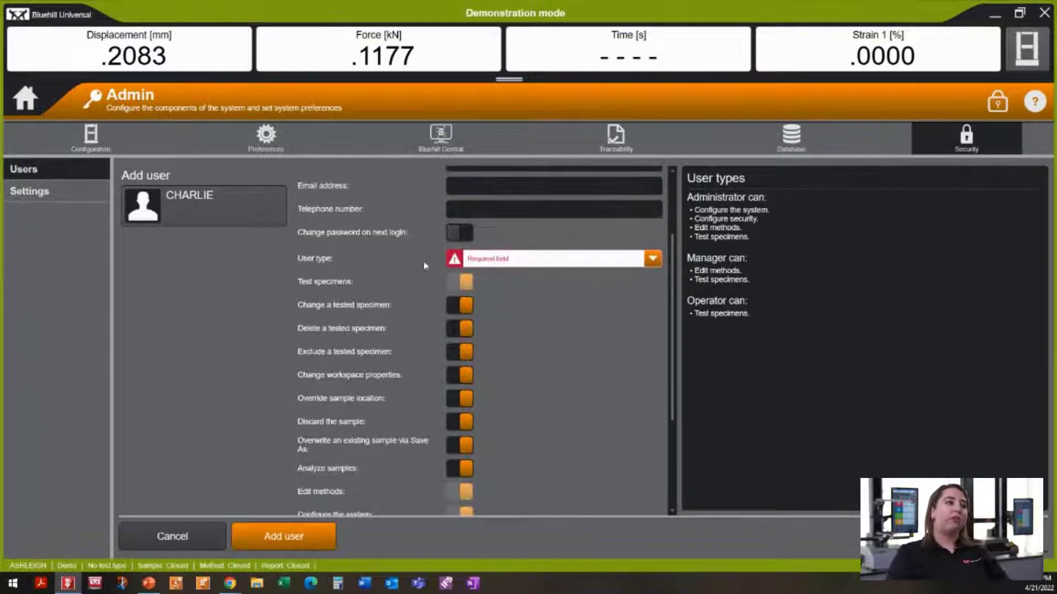
# Step: Compare Administrator and Manager user types, then settle on Operator for CHARLIE
pyautogui.click(590, 264)
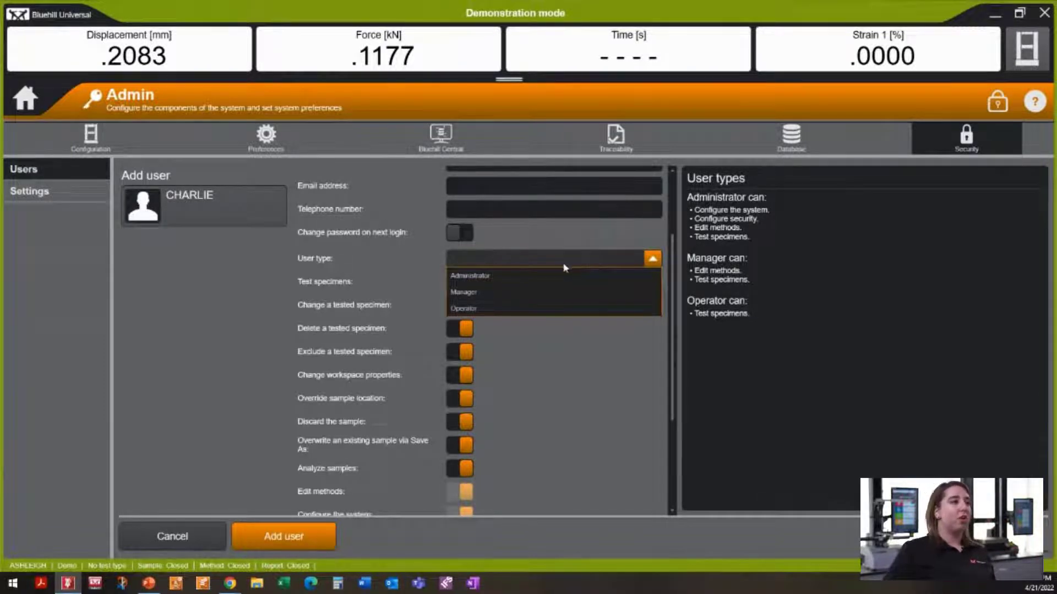
pyautogui.click(567, 275)
pyautogui.scroll(-3, 573, 330)
pyautogui.scroll(3, 572, 331)
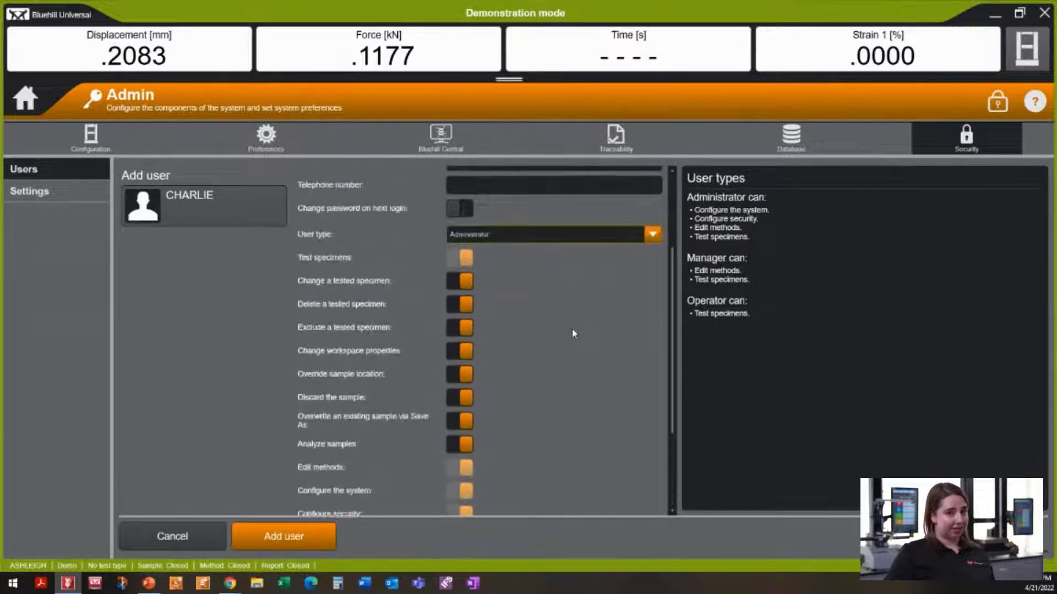
pyautogui.scroll(-2, 572, 335)
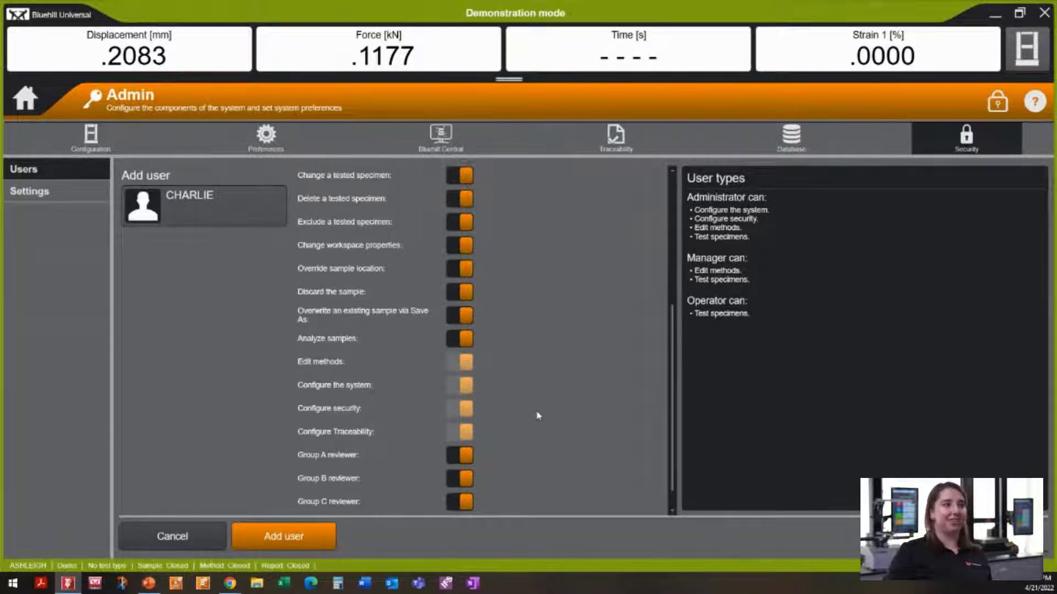
pyautogui.scroll(3, 538, 417)
pyautogui.click(532, 262)
pyautogui.click(550, 294)
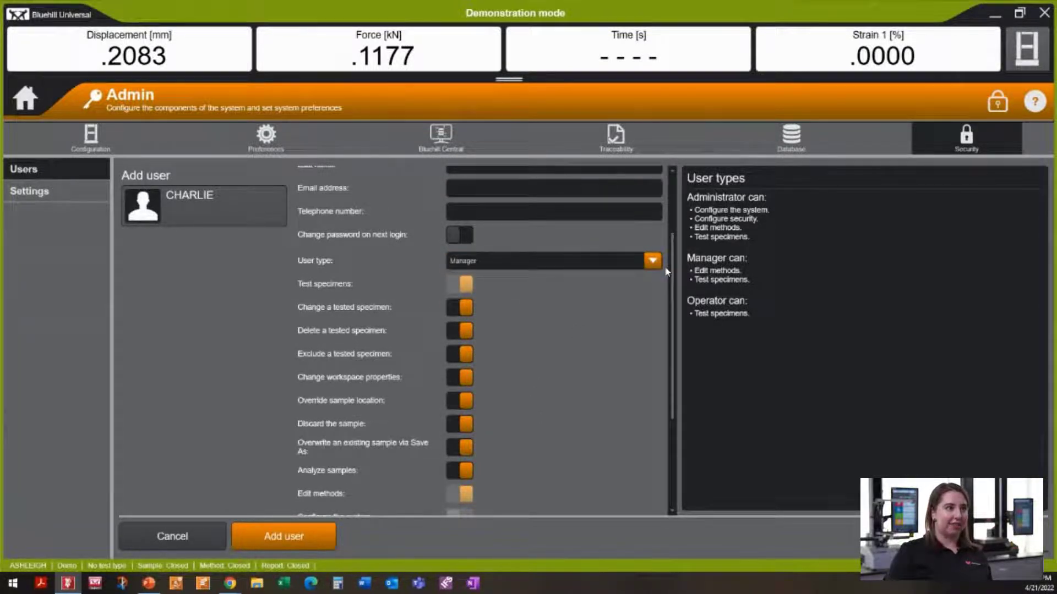
pyautogui.scroll(-3, 545, 358)
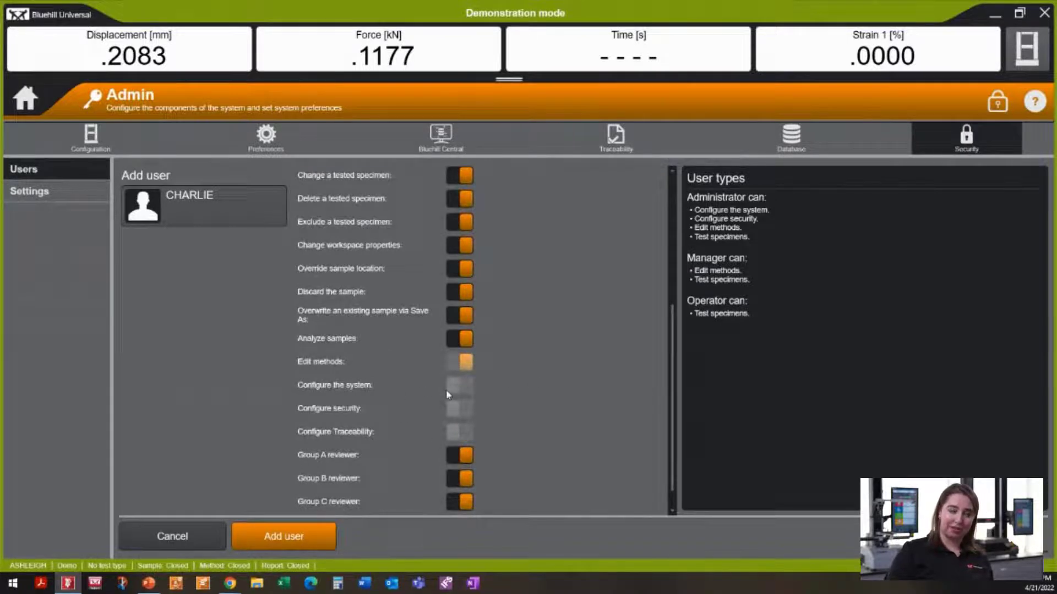
pyautogui.scroll(4, 443, 429)
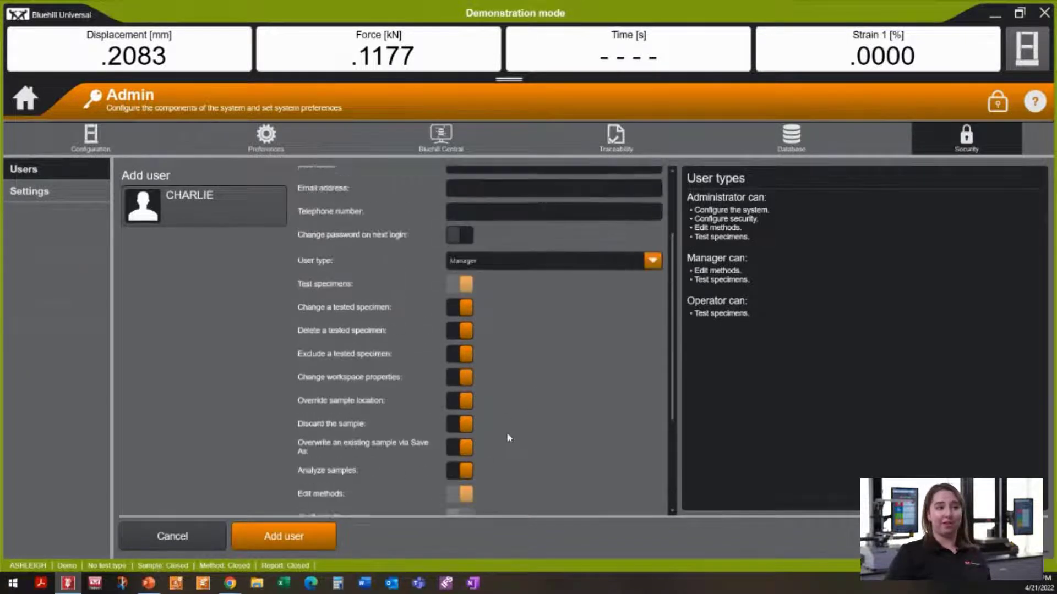
pyautogui.click(491, 295)
pyautogui.click(489, 336)
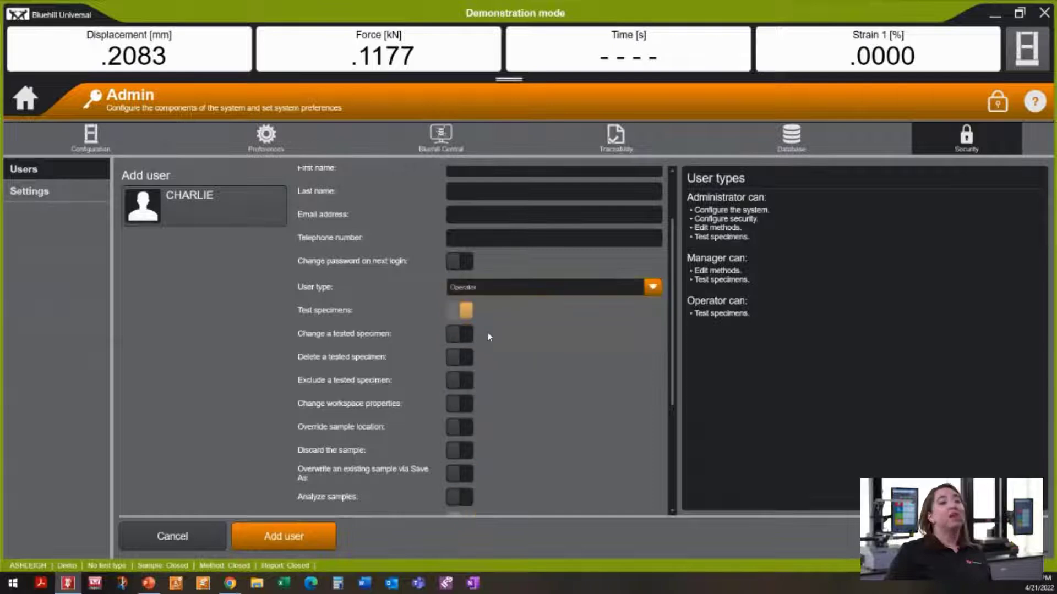
pyautogui.scroll(-1, 497, 357)
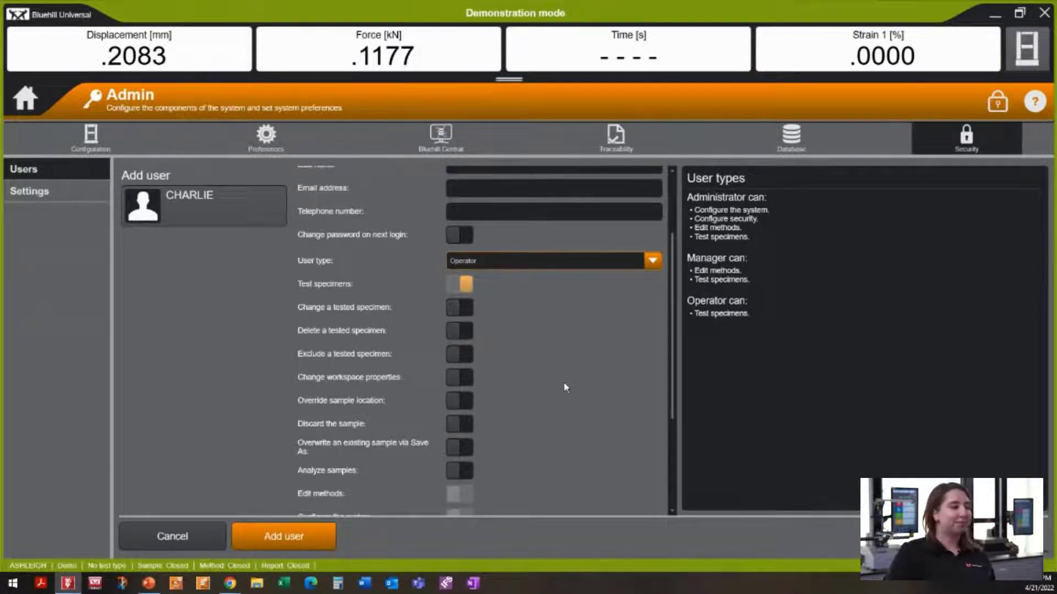
pyautogui.scroll(-1, 564, 382)
# Step: Save CHARLIE, set its first name to 'Demo Operator', save again and return home
pyautogui.click(278, 541)
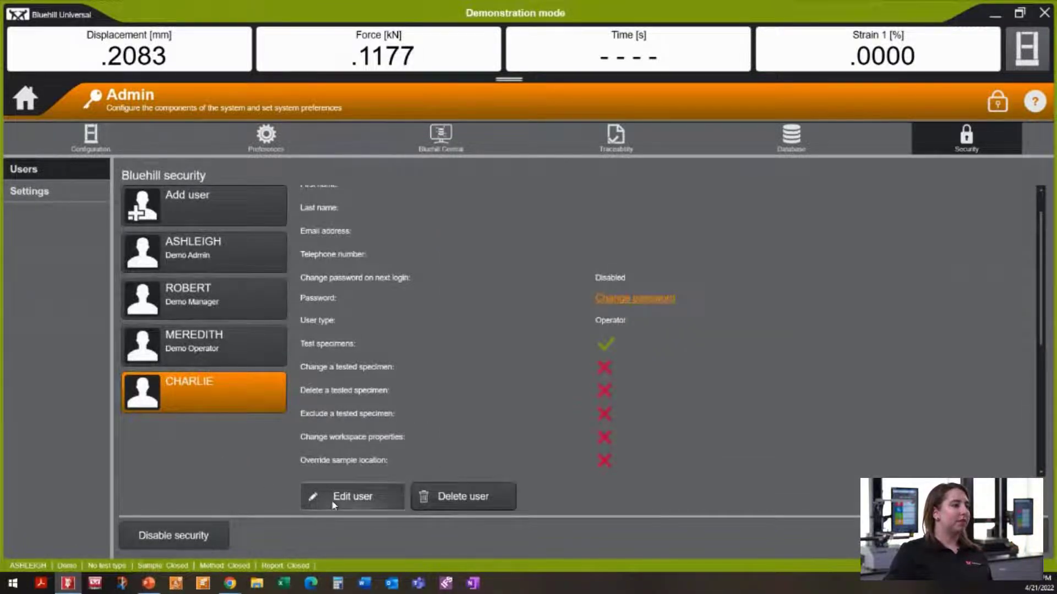
pyautogui.click(352, 496)
pyautogui.click(542, 246)
pyautogui.write('dEMO')
pyautogui.press('BackSpace')
pyautogui.press('BackSpace')
pyautogui.press('BackSpace')
pyautogui.press('BackSpace')
pyautogui.write('De')
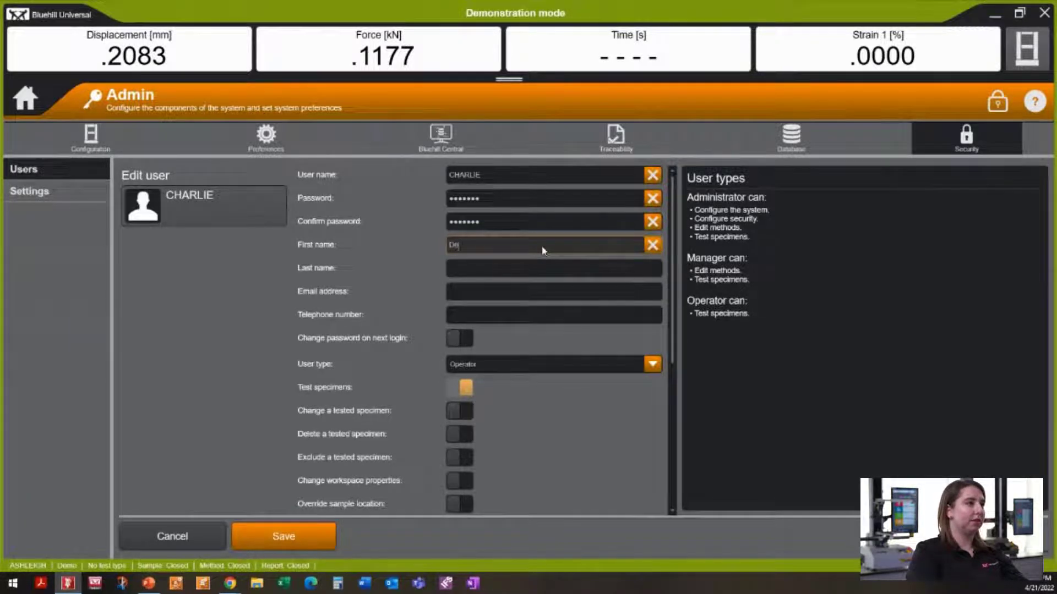
pyautogui.write('mo Operator')
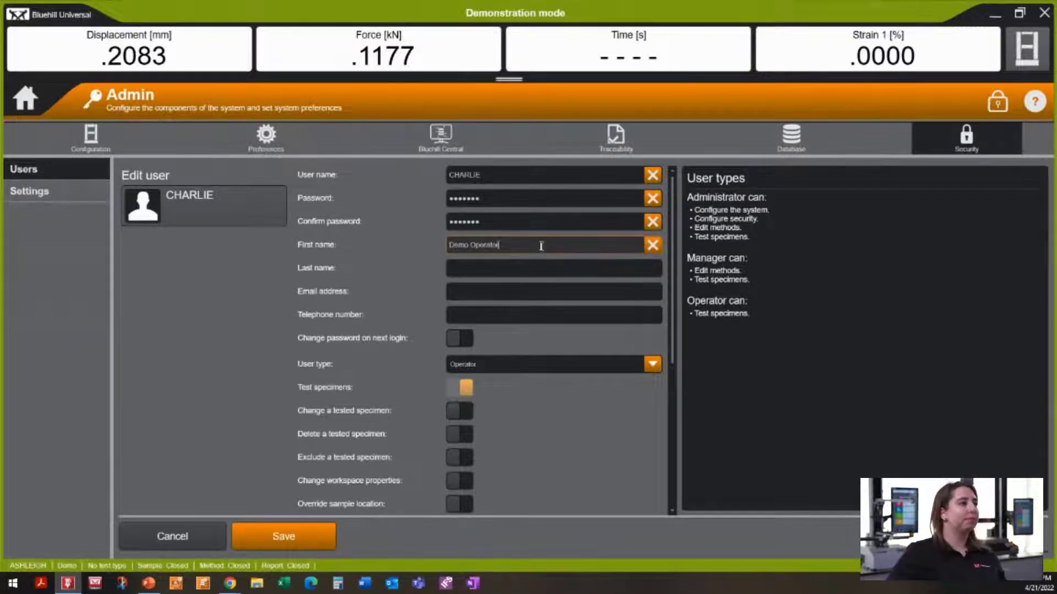
pyautogui.click(283, 537)
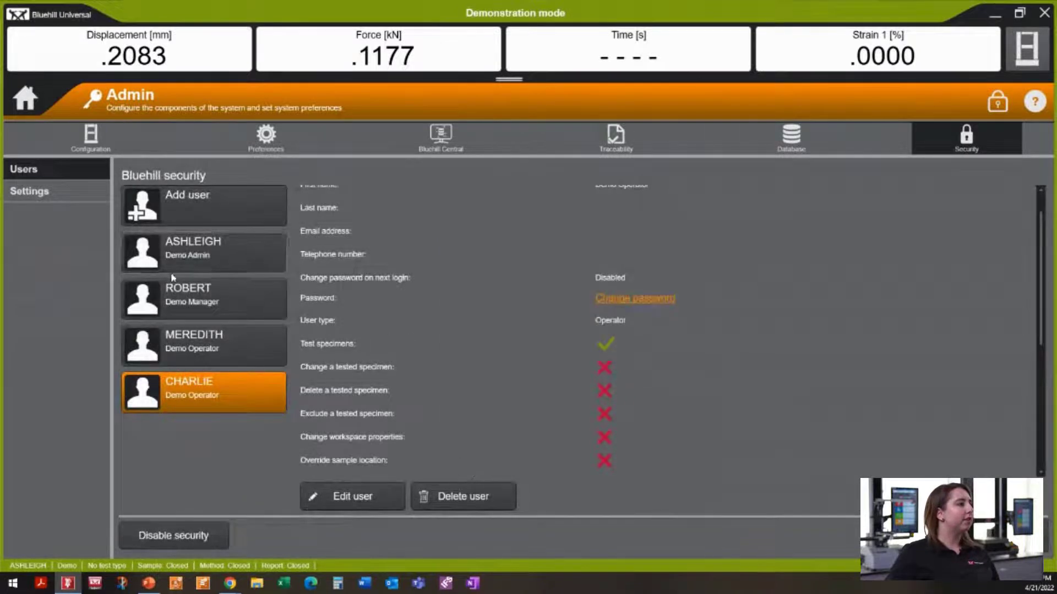
pyautogui.click(26, 99)
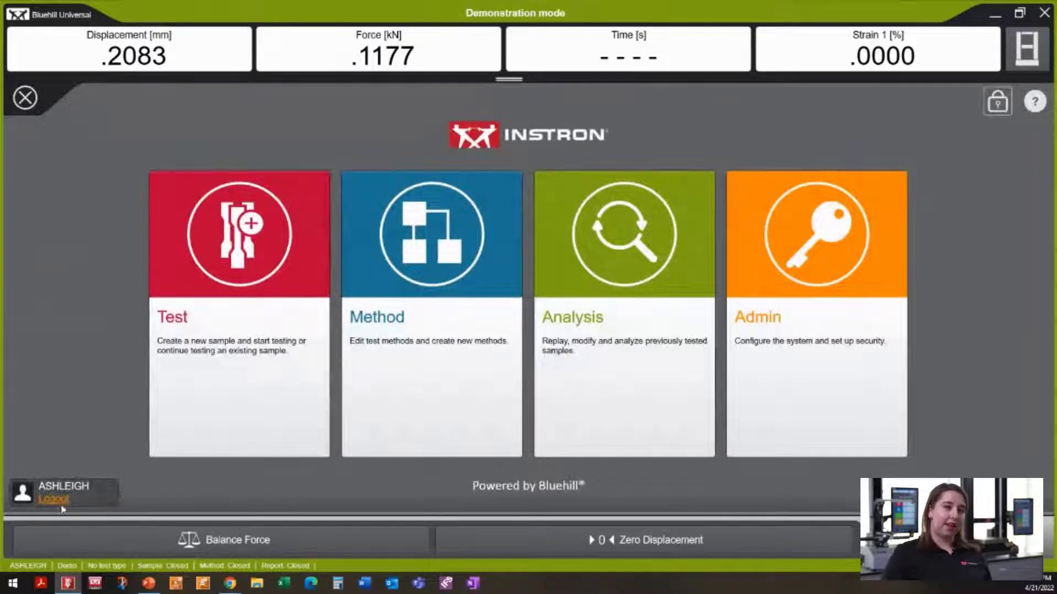
# Step: Log out and log back in as CHARLIE with its password
pyautogui.click(56, 499)
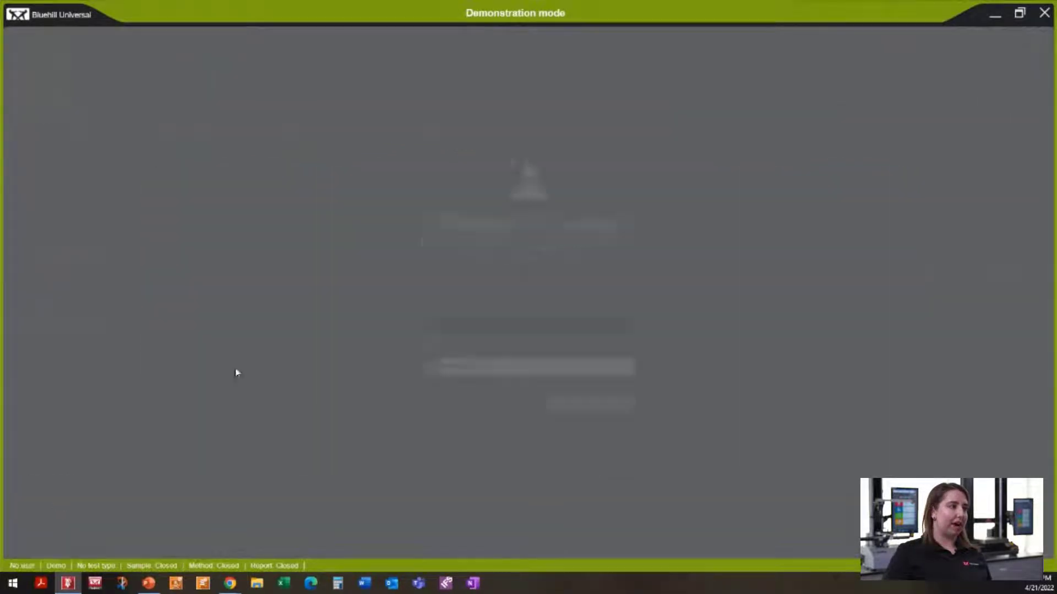
pyautogui.press('Tab')
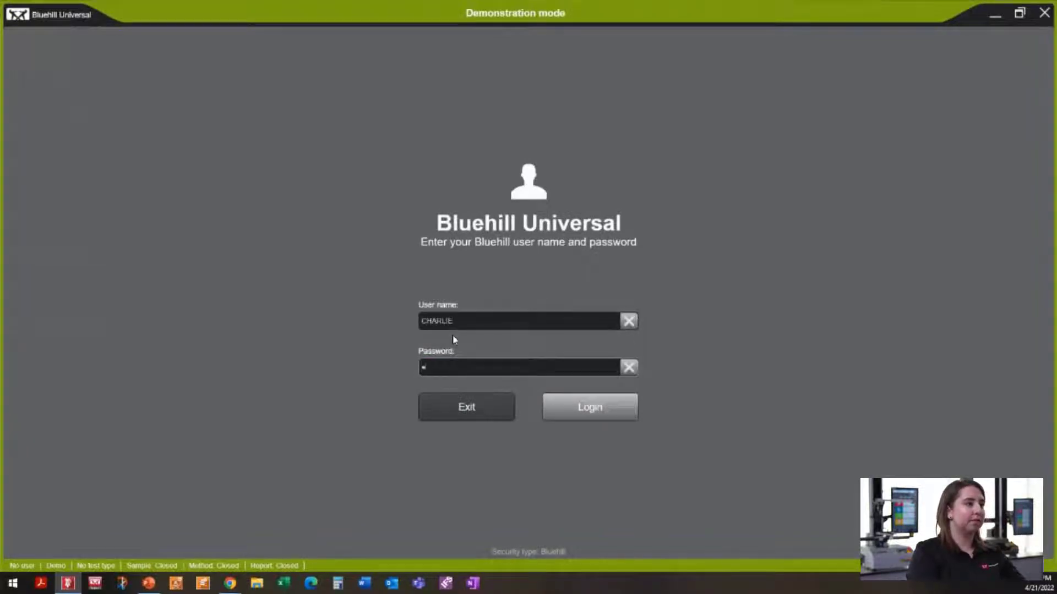
pyautogui.press('Return')
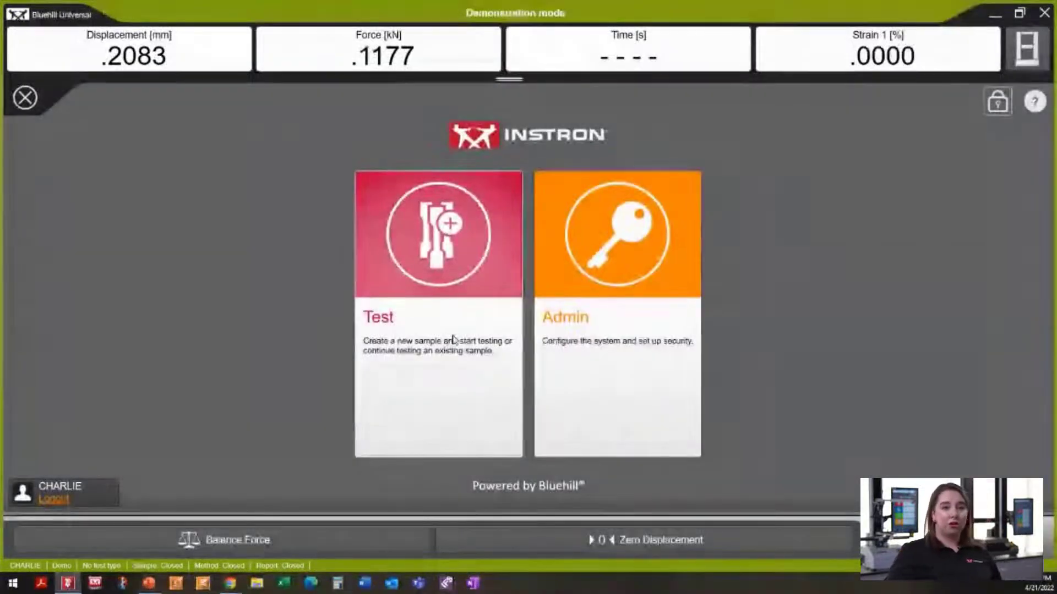
pyautogui.click(654, 307)
pyautogui.click(790, 144)
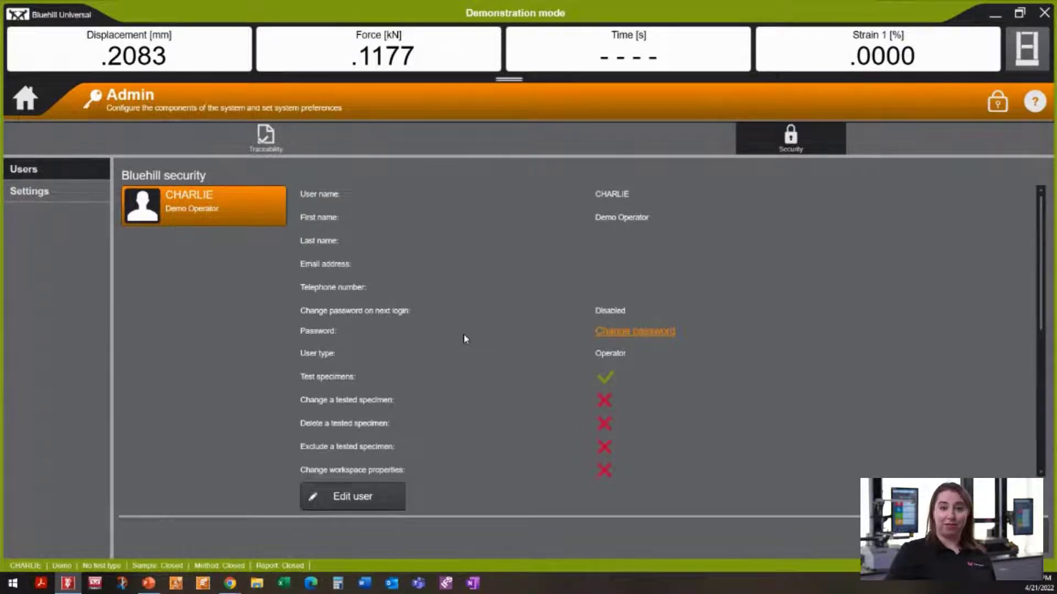
pyautogui.click(25, 98)
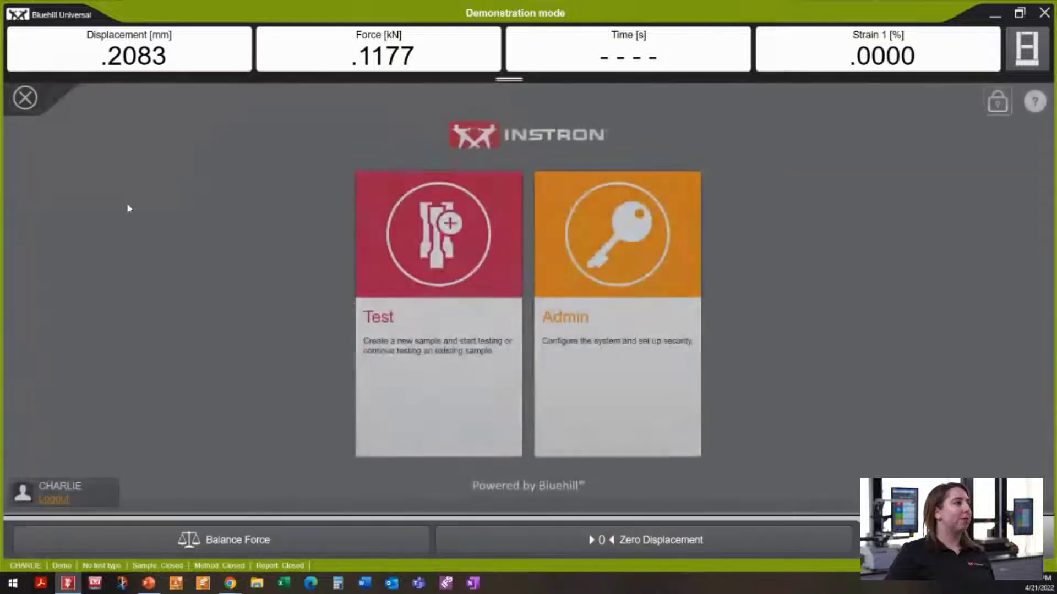
pyautogui.click(434, 287)
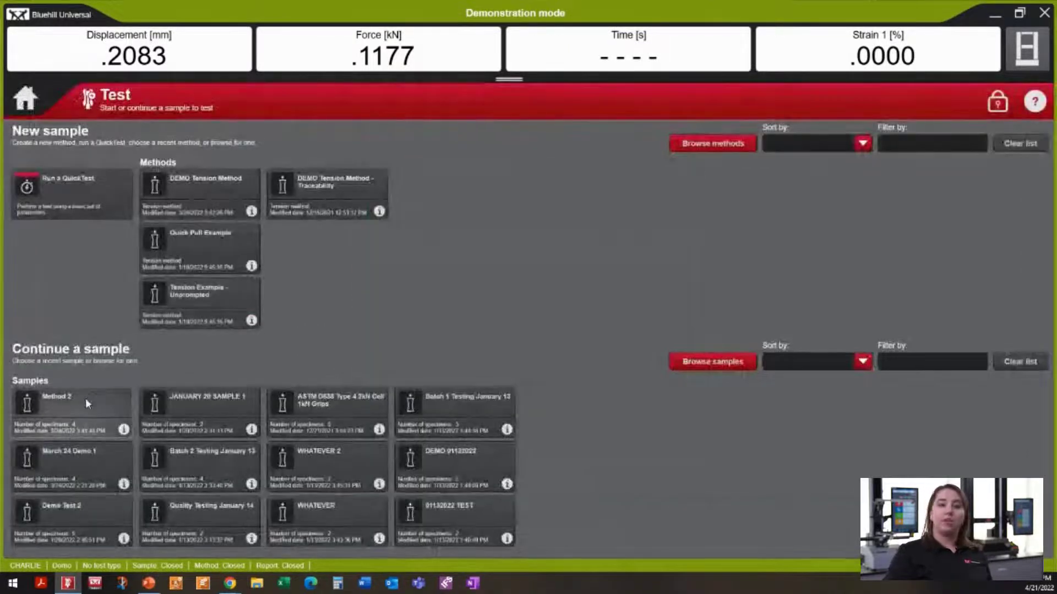
pyautogui.click(70, 417)
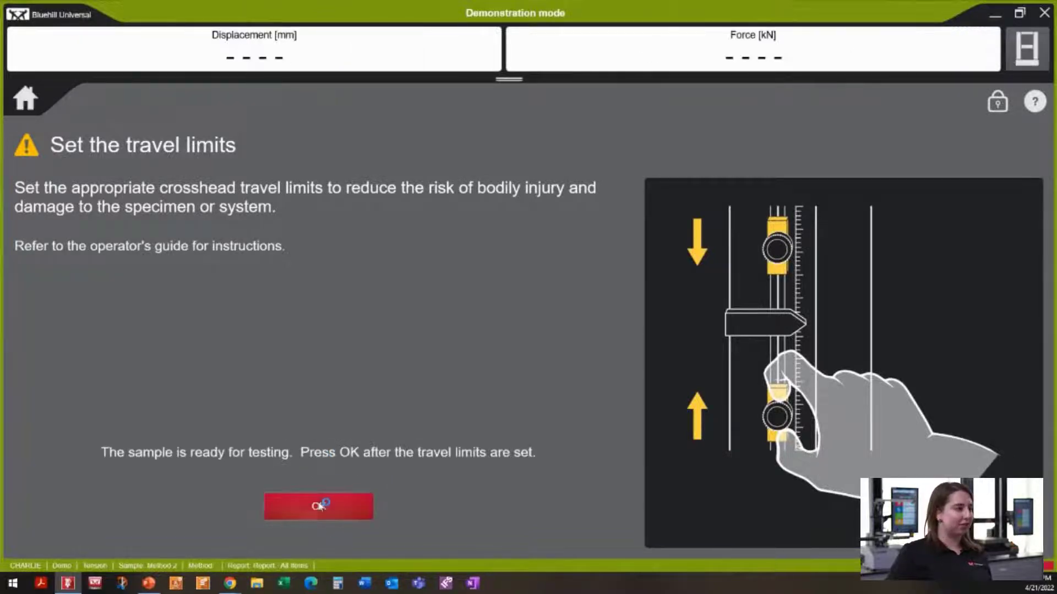
pyautogui.click(320, 504)
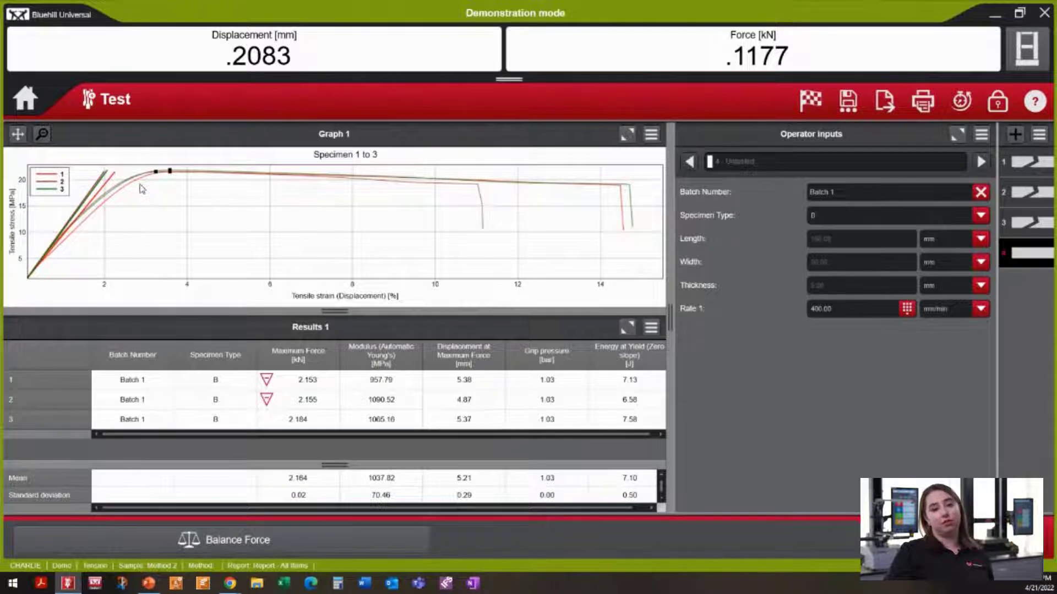
pyautogui.click(25, 99)
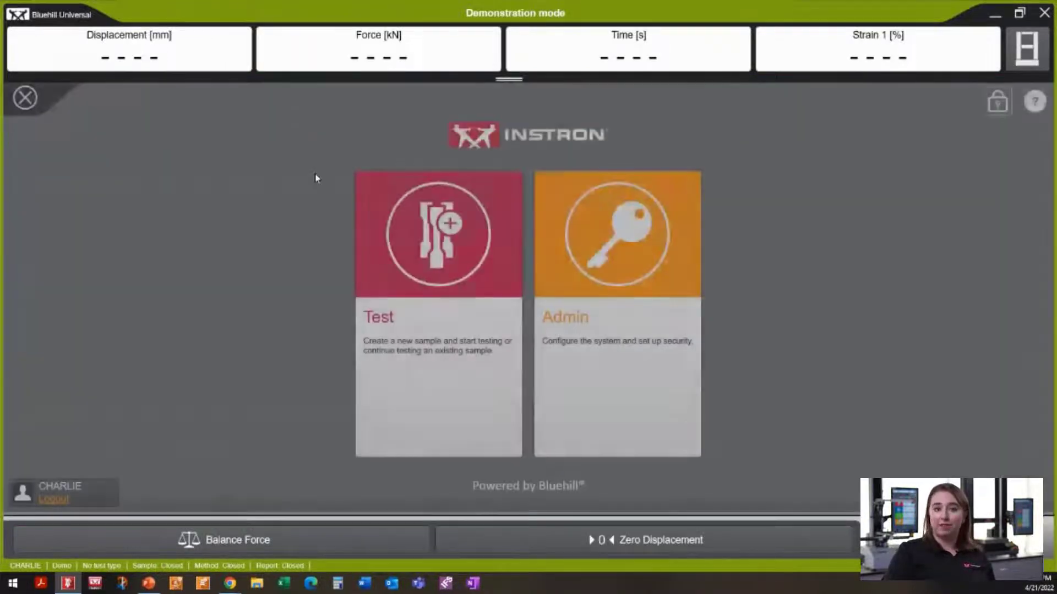